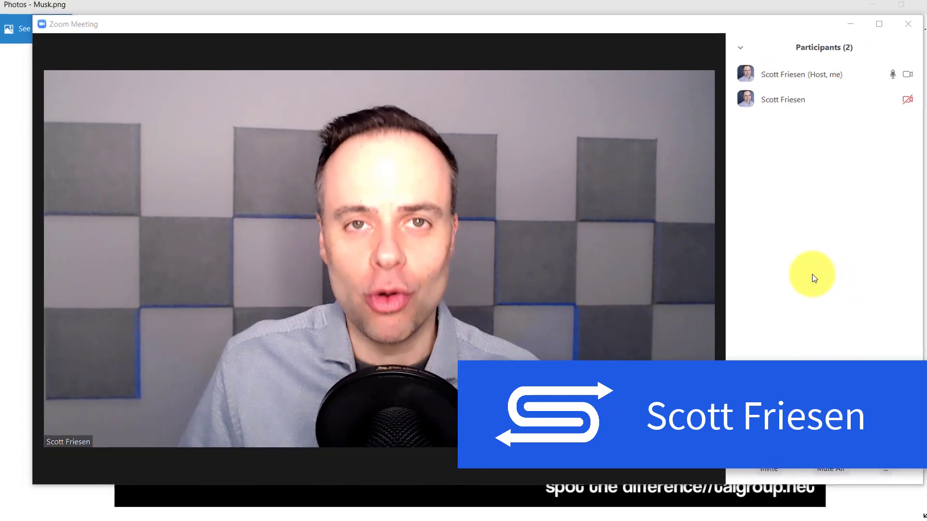
Share a whiteboard with the meeting participants.
mouse_move(513, 250)
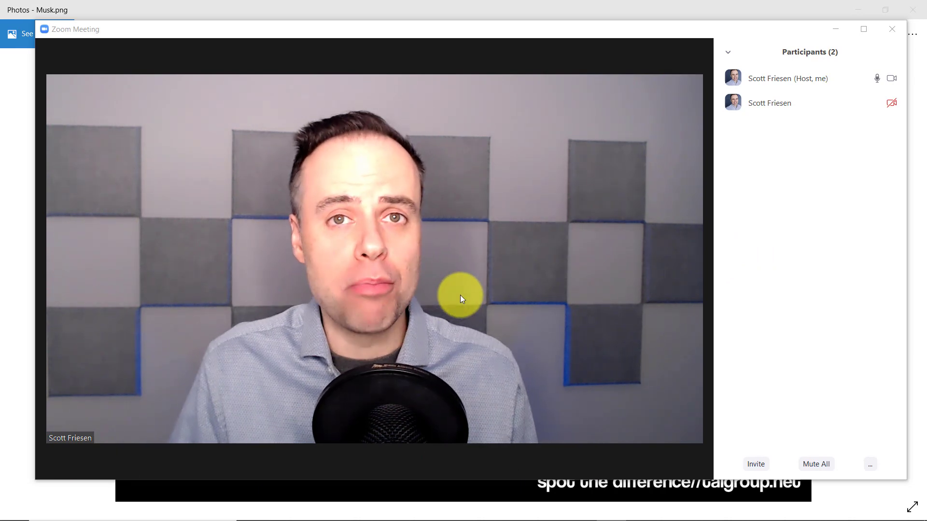
mouse_move(642, 222)
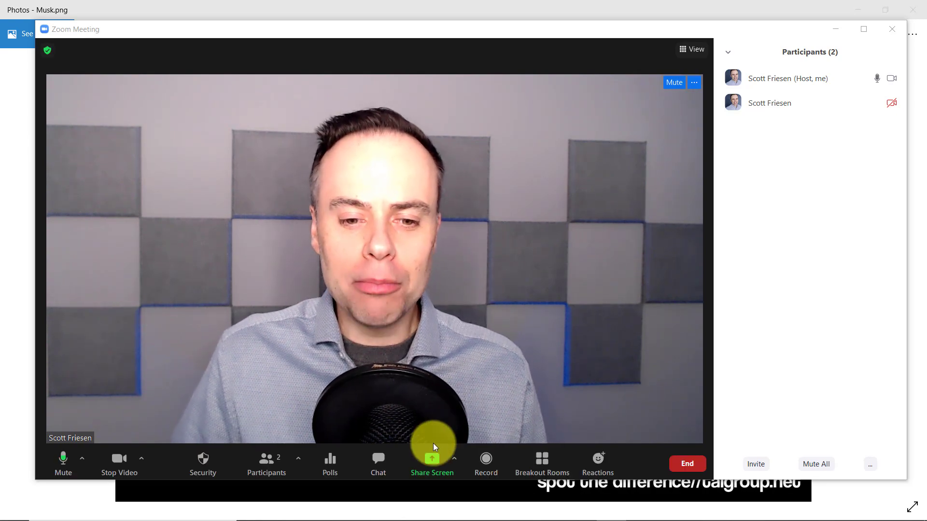
left_click(430, 462)
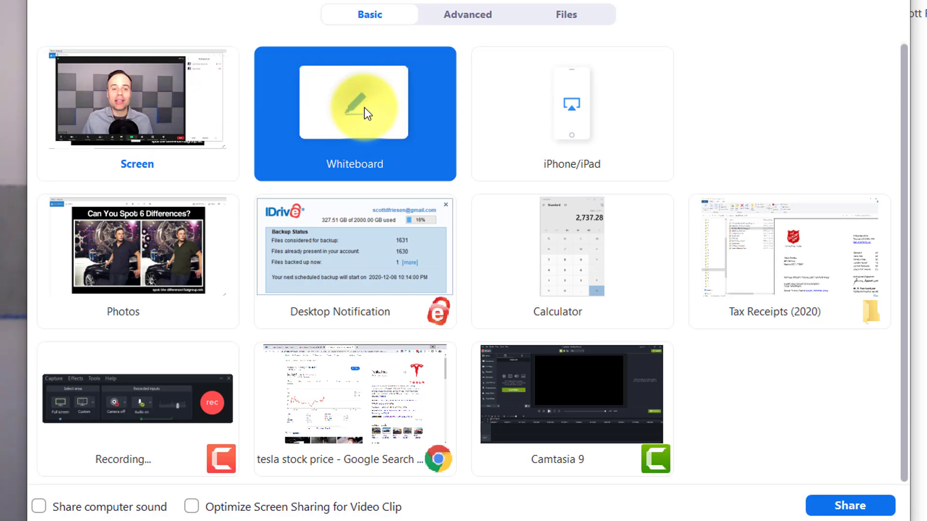
left_click(835, 502)
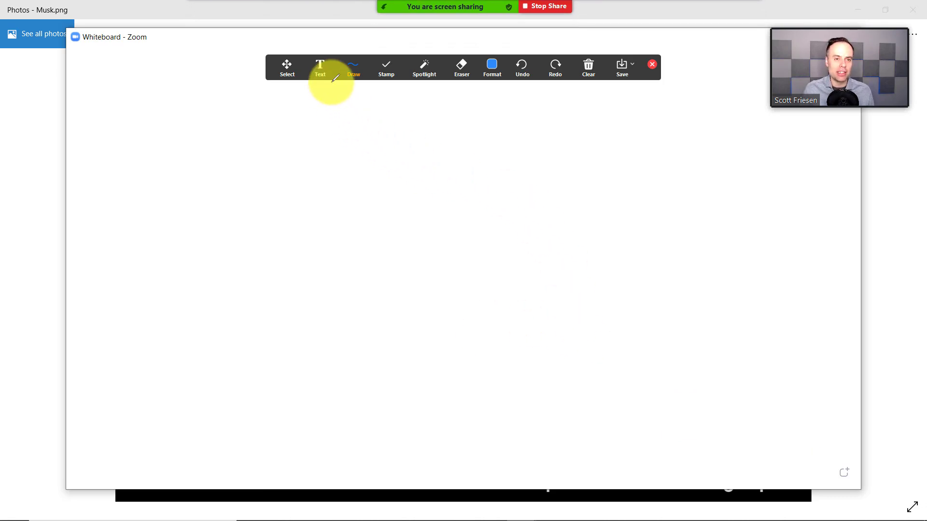
Add the text "Enter Name:" near the whiteboard's upper-left area.
left_click(322, 68)
left_click(252, 143)
type("Enter Name:")
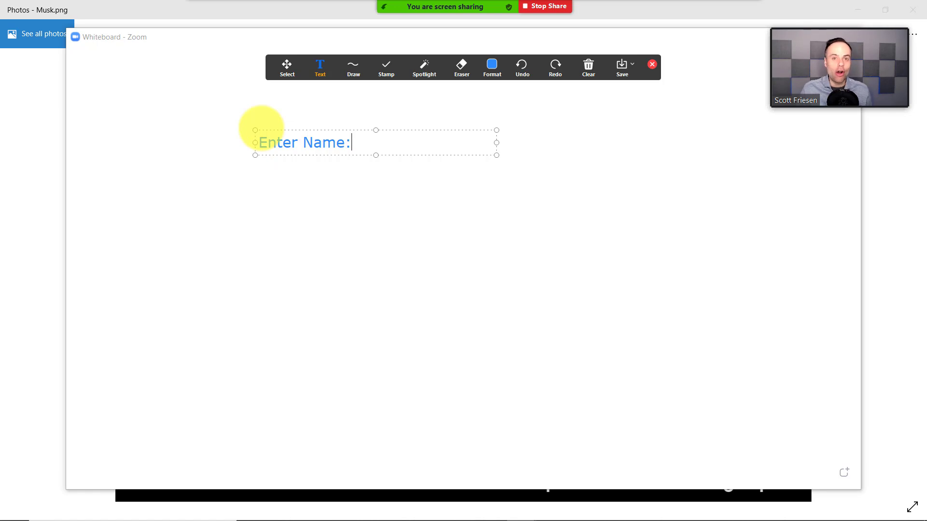
Draw a large freehand circle around the middle of the whiteboard with the thick translucent pen in red.
left_click(352, 72)
left_click(350, 118)
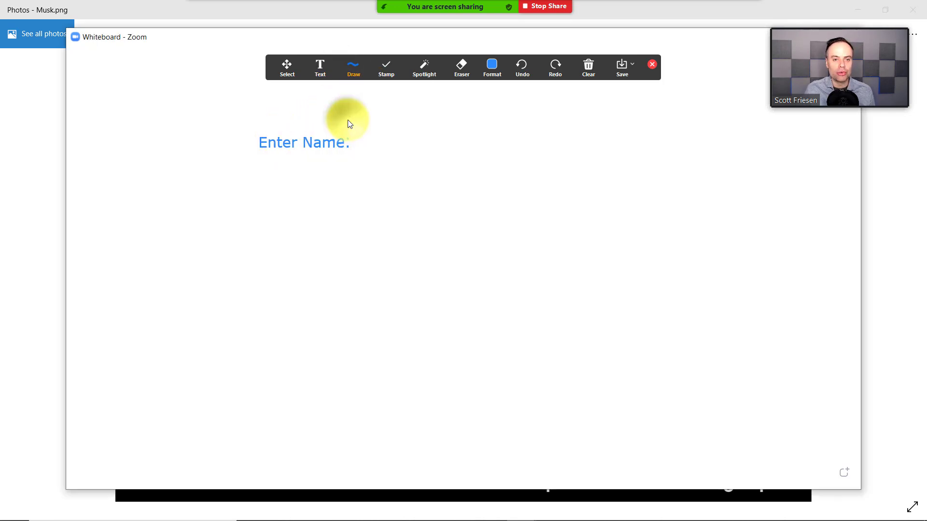
left_click(507, 78)
left_click(511, 96)
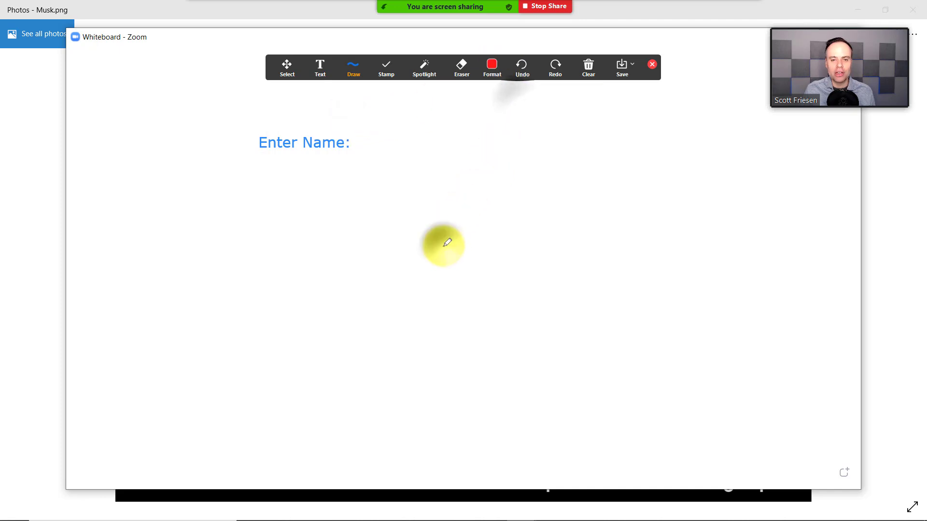
mouse_move(444, 247)
left_mouse_down()
mouse_move(613, 200)
mouse_move(478, 289)
mouse_move(449, 231)
left_mouse_up()
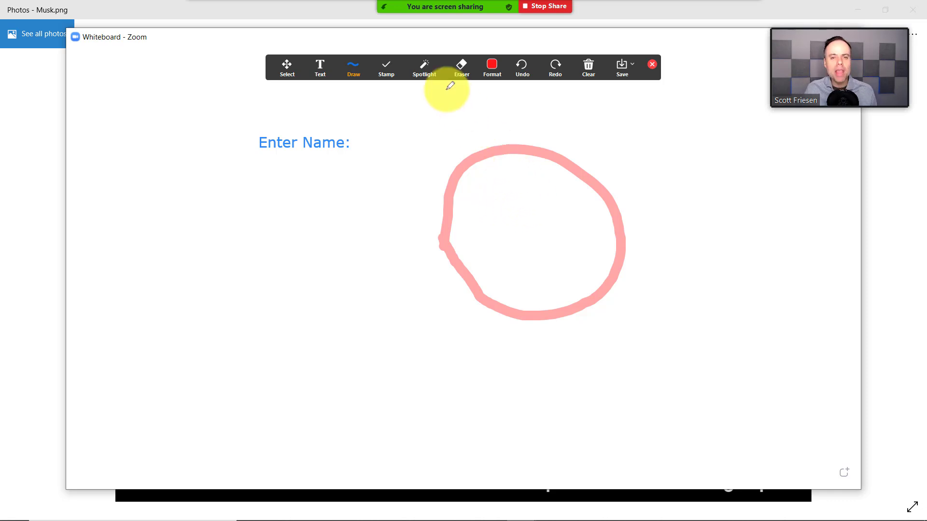
left_click(410, 68)
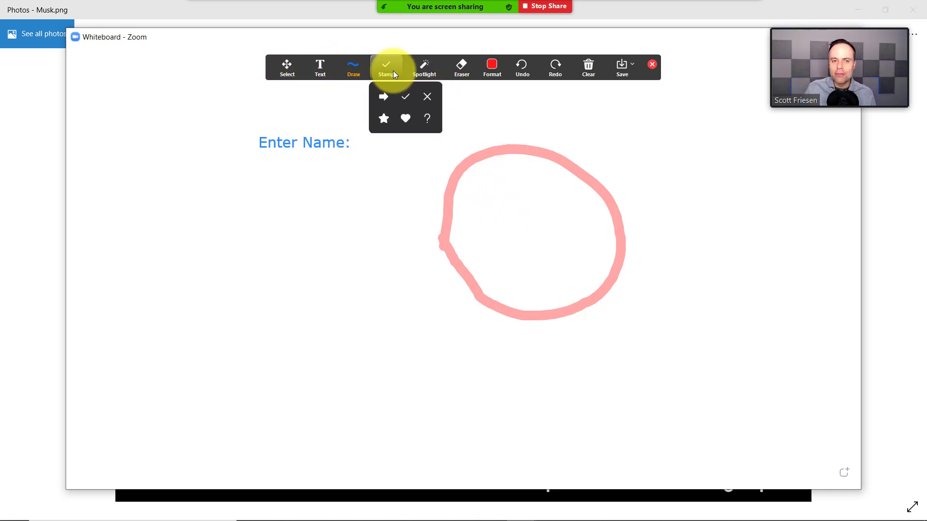
mouse_move(433, 73)
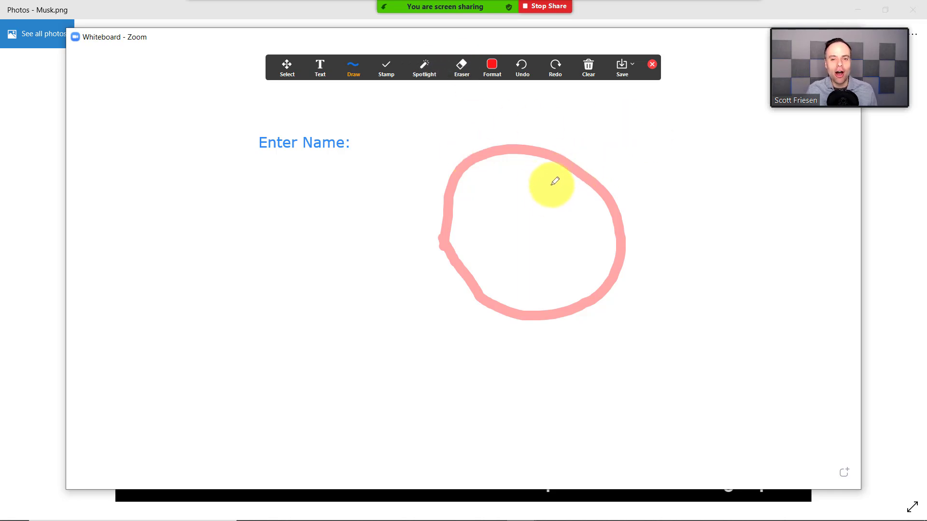
Turn off the participants' permission to annotate on shared content.
mouse_move(393, 11)
left_click(347, 16)
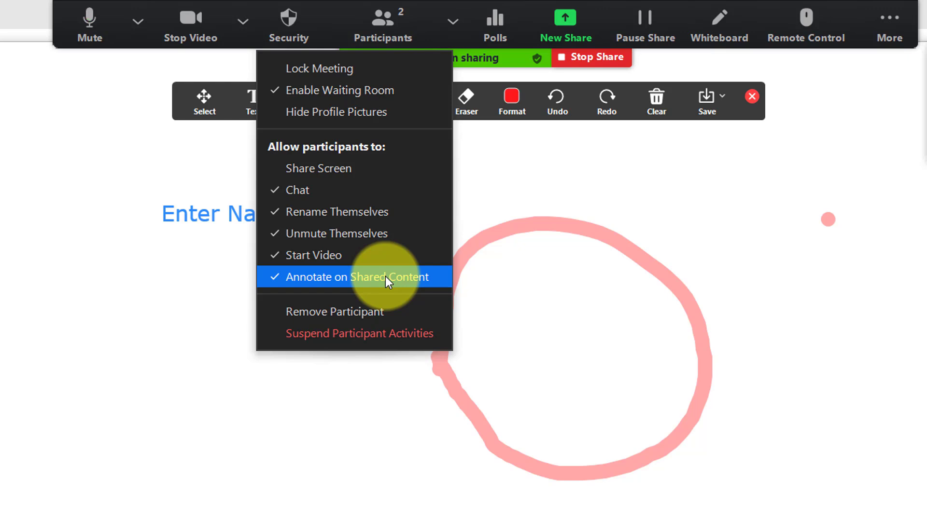
left_click(386, 276)
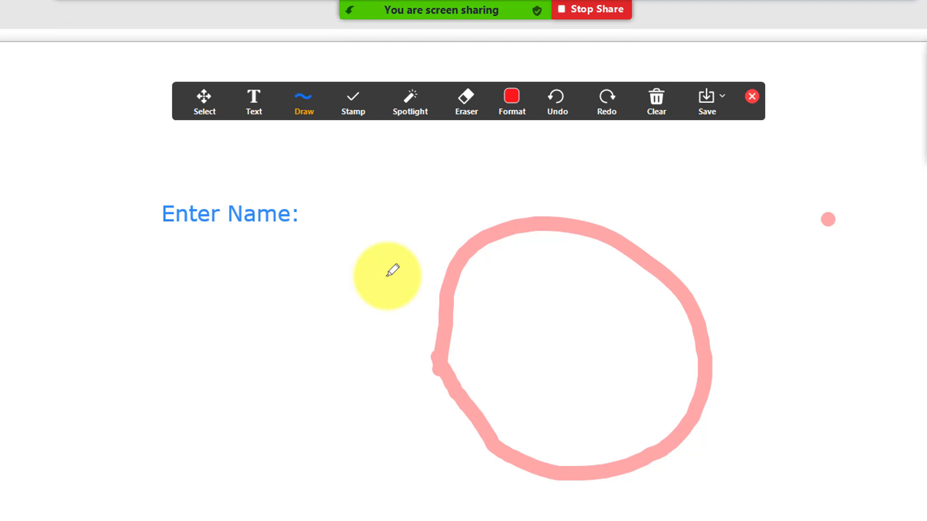
Allow participants to annotate on shared content again.
mouse_move(350, 9)
left_click(308, 21)
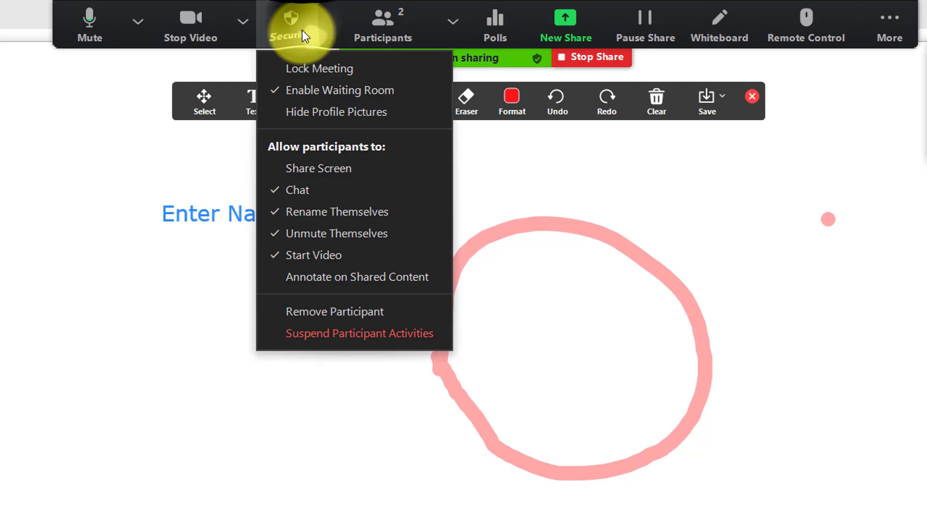
left_click(316, 271)
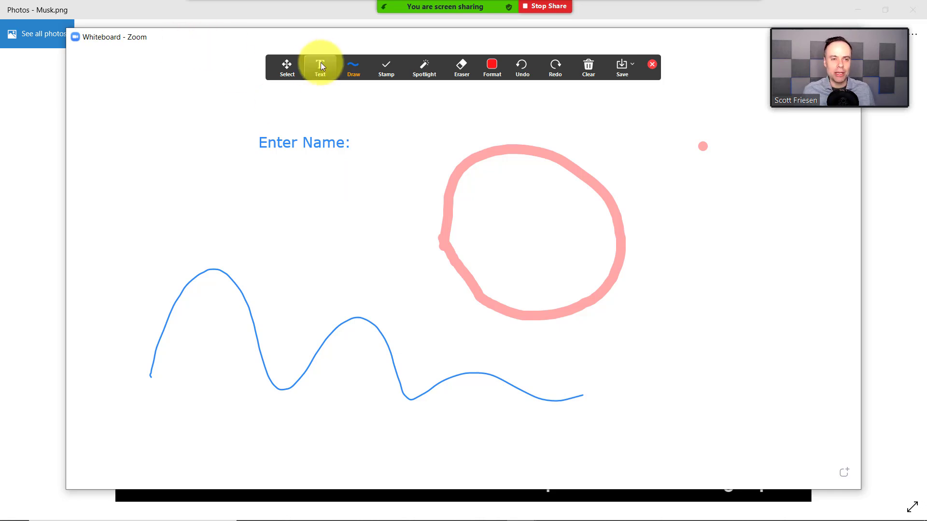
Move the blue wavy line to the right below the red circle, and the "Enter Name:" text farther left.
left_click(289, 68)
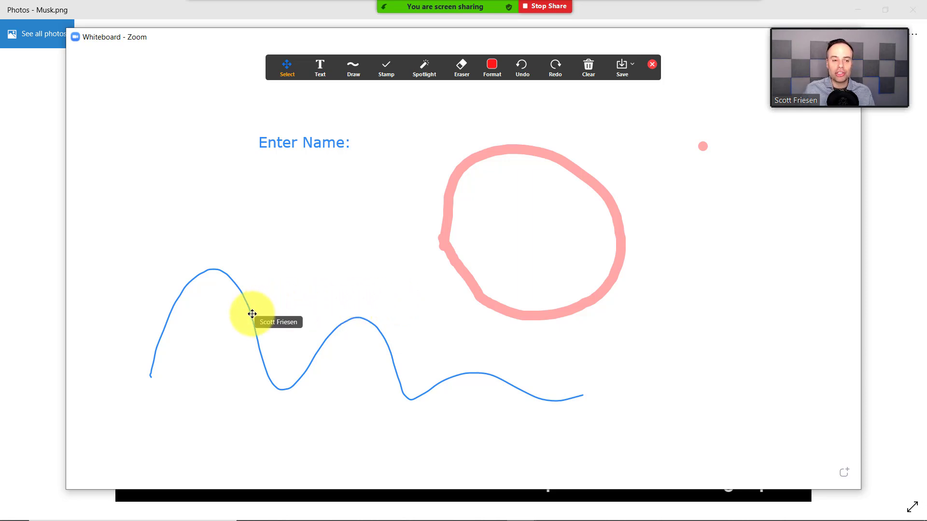
mouse_move(252, 314)
left_mouse_down()
mouse_move(291, 267)
mouse_move(437, 256)
mouse_move(494, 299)
mouse_move(488, 355)
left_mouse_up()
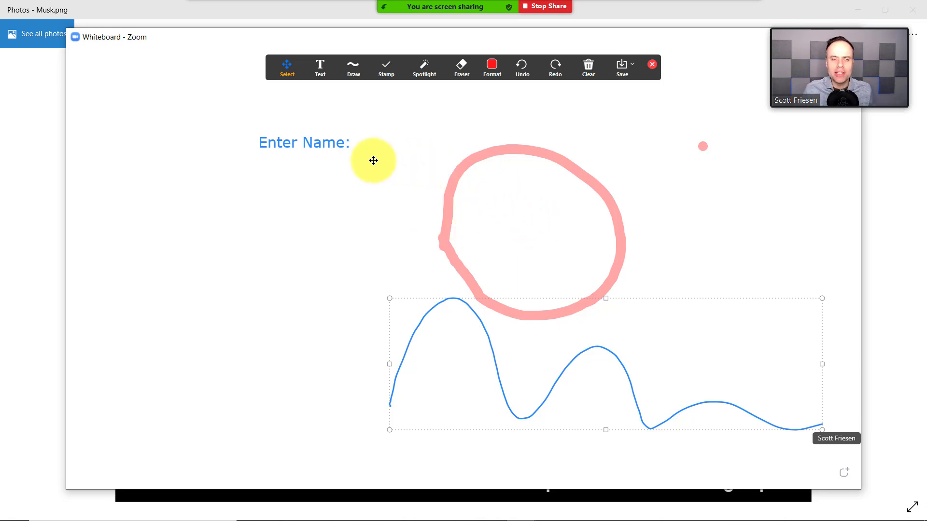
left_click_drag(303, 143, 178, 140)
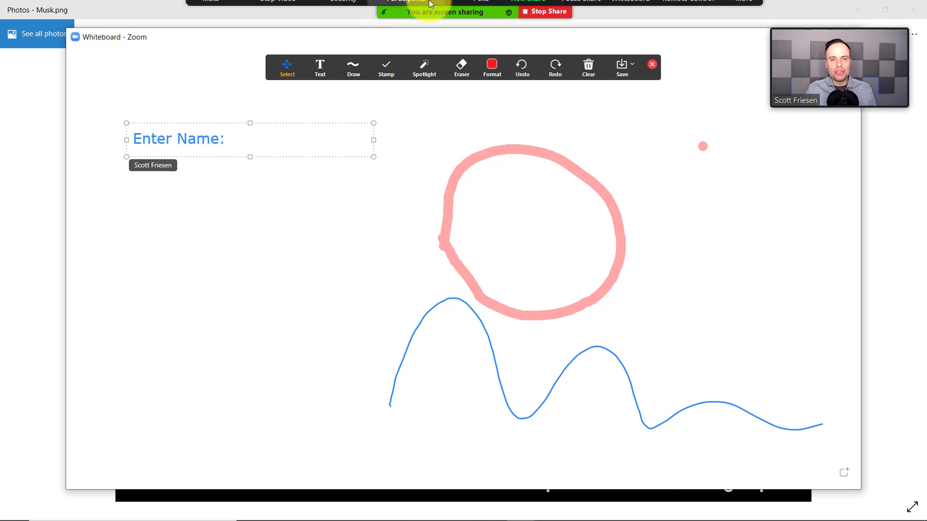
Turn off participants' annotation on shared content and clear the viewers' drawings from the whiteboard.
left_click(346, 15)
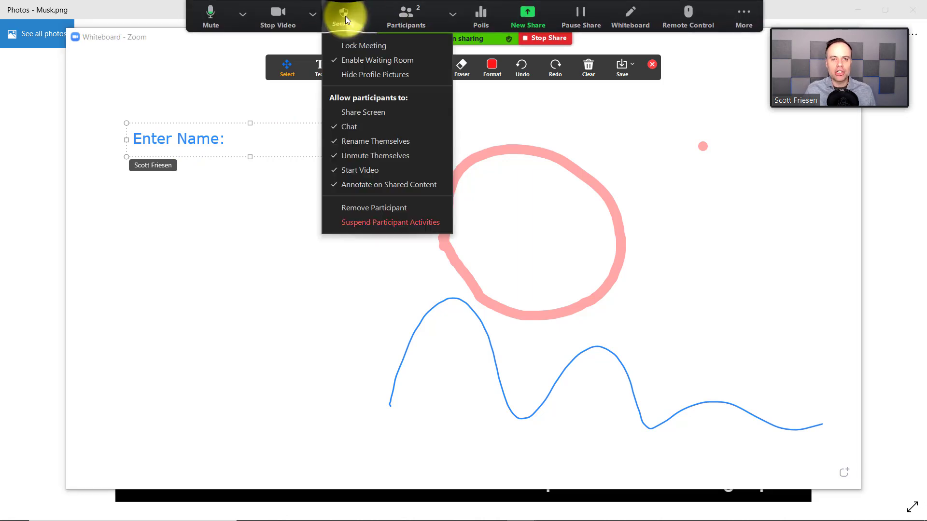
left_click(368, 184)
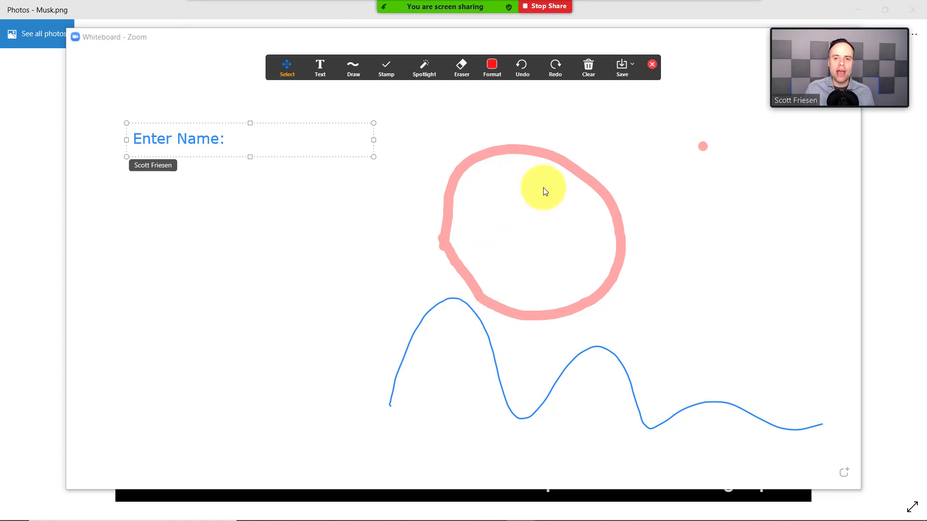
left_click(588, 68)
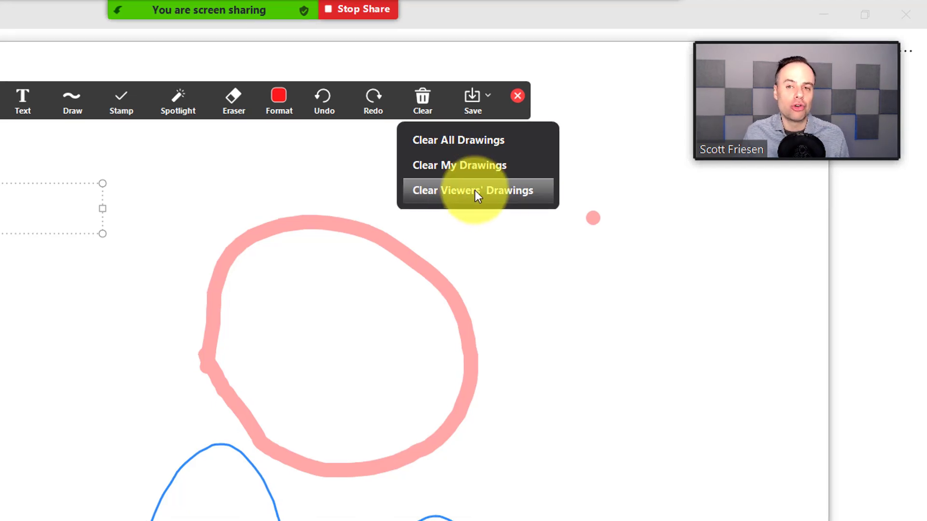
left_click(474, 190)
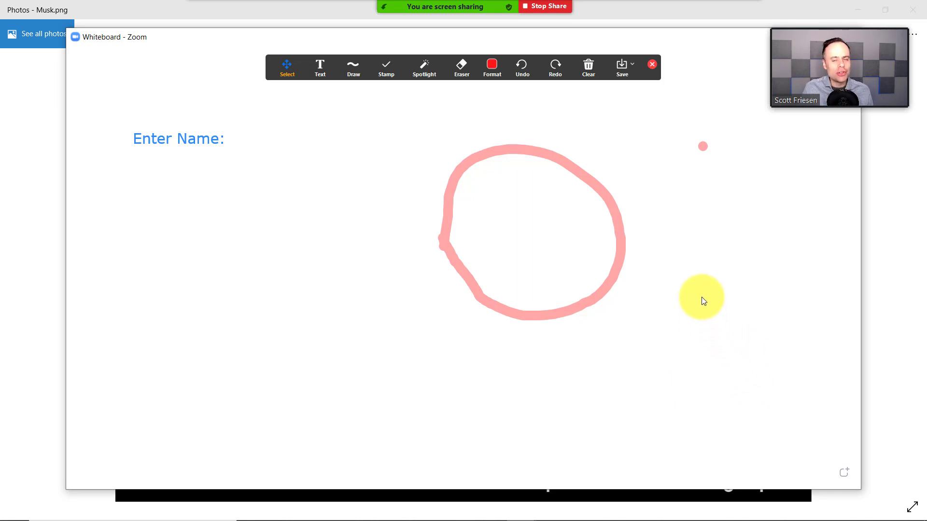
left_click(589, 68)
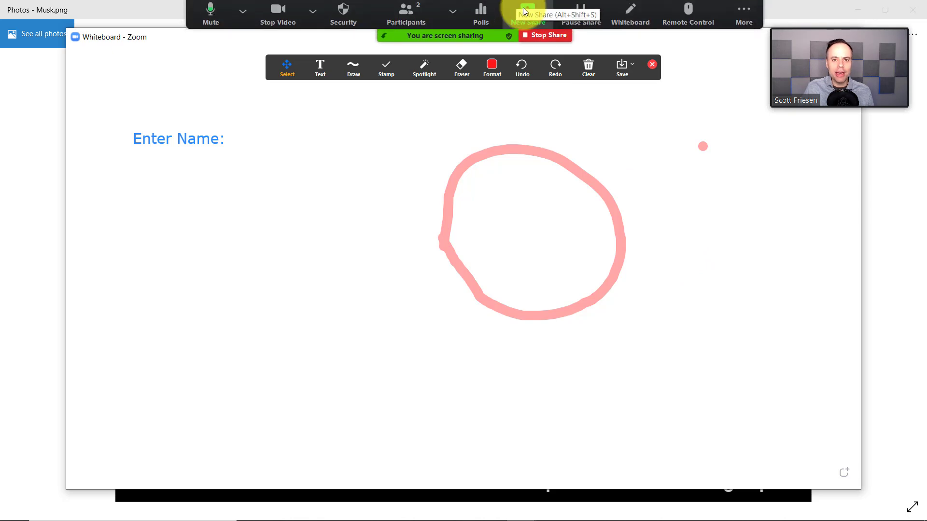
Start a new share of the entire screen in place of the whiteboard.
left_click(527, 18)
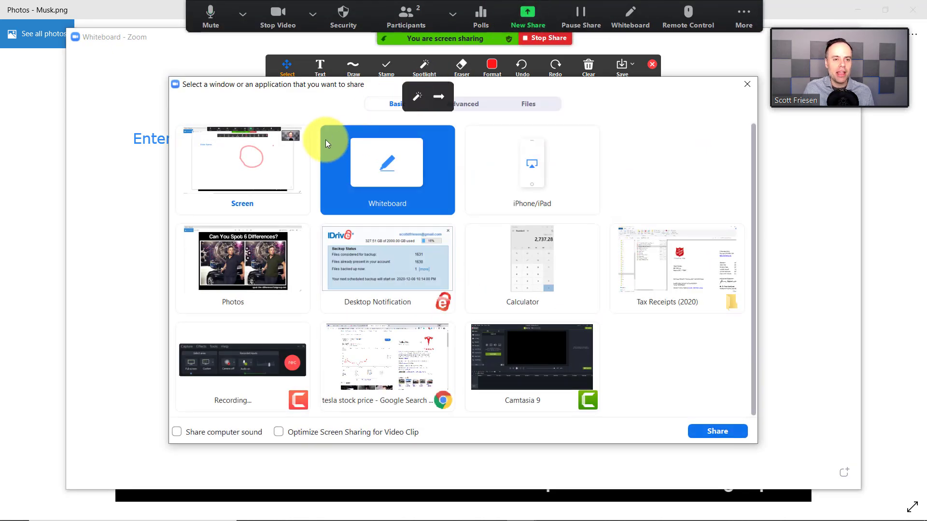
left_click(251, 166)
left_click(720, 432)
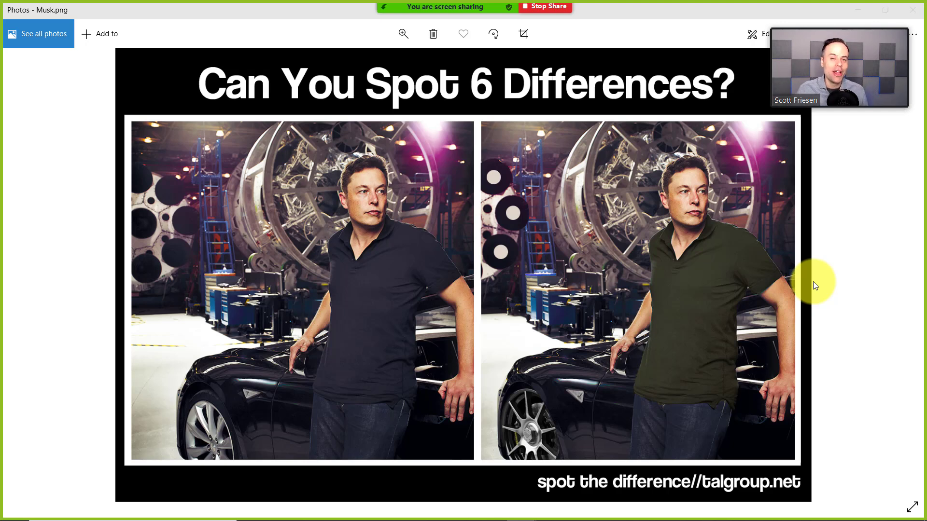
Bring up the annotation tools over the shared screen and activate the Spotlight pointer.
mouse_move(469, 5)
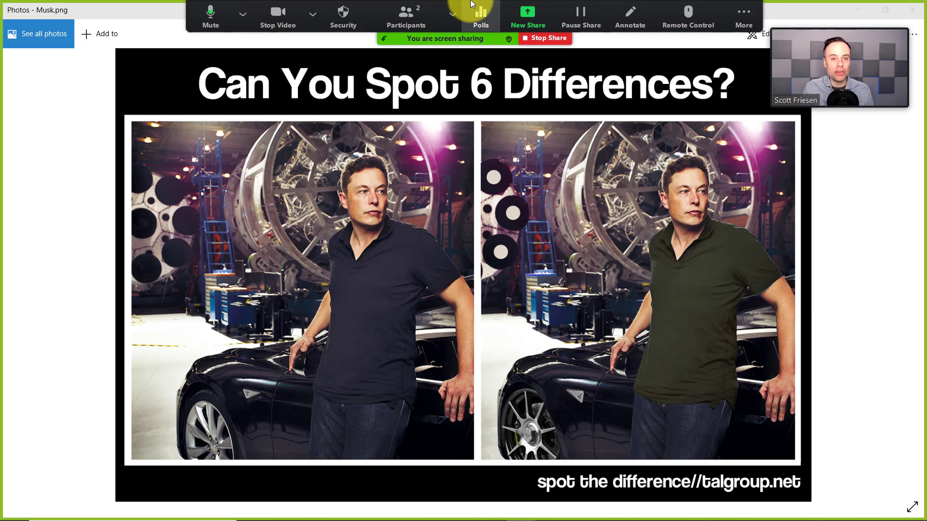
left_click(629, 10)
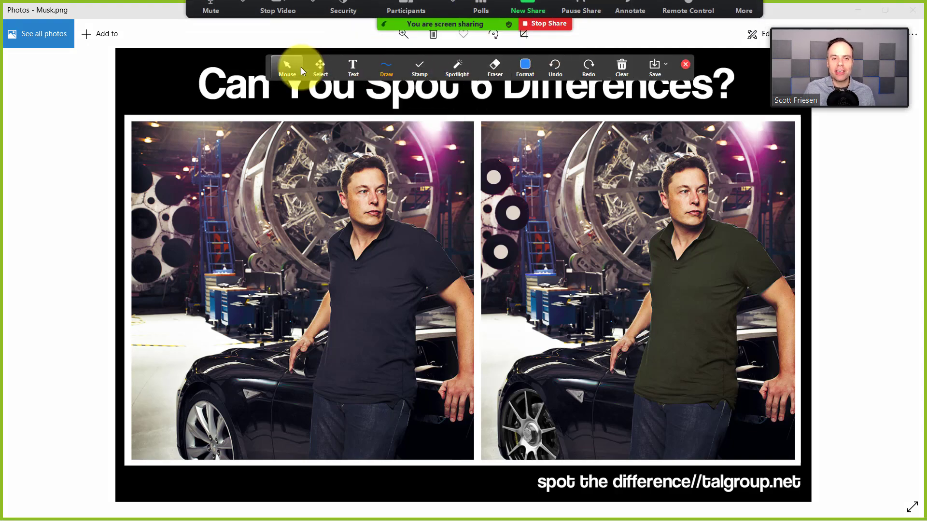
left_click(518, 71)
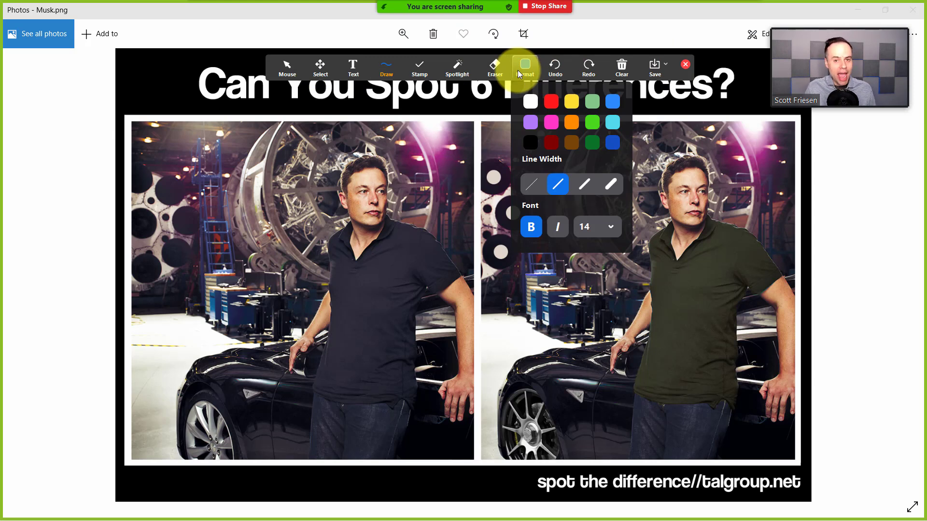
left_click(465, 67)
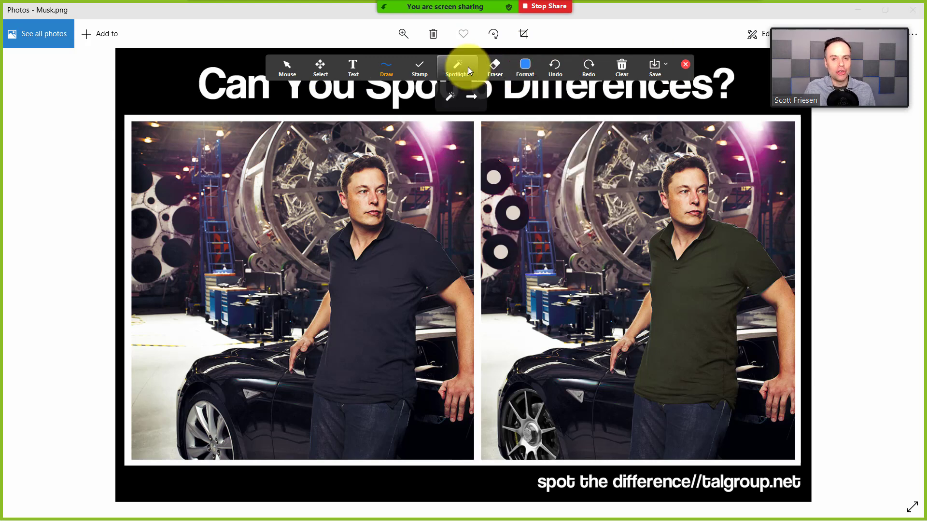
left_click(451, 95)
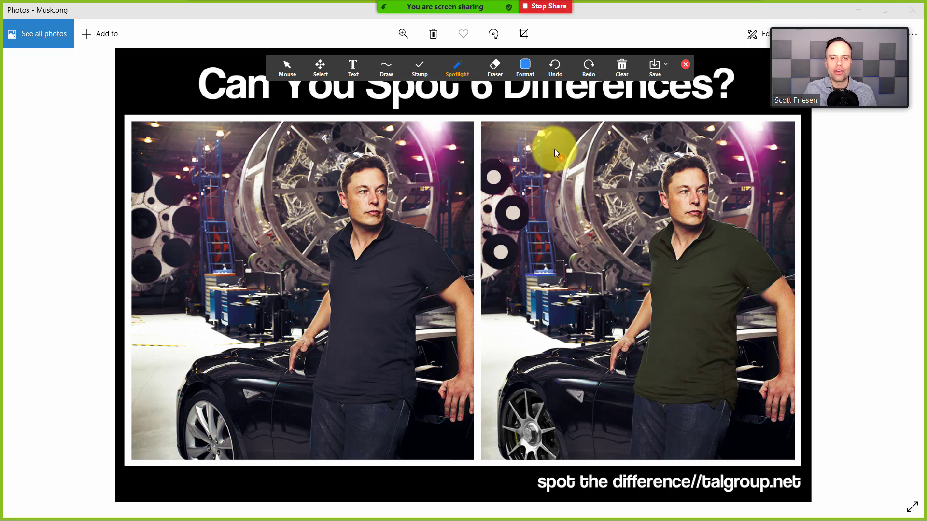
Switch to the Arrow pointer and point at the shirt, the round black discs and the car's fender in the right-hand picture.
left_click(458, 71)
left_click(471, 96)
left_click(691, 309)
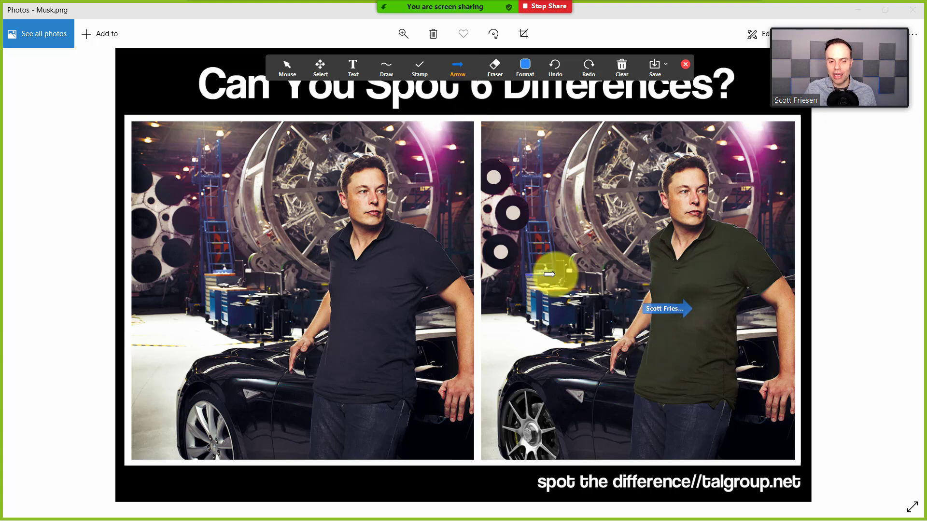
left_click(505, 203)
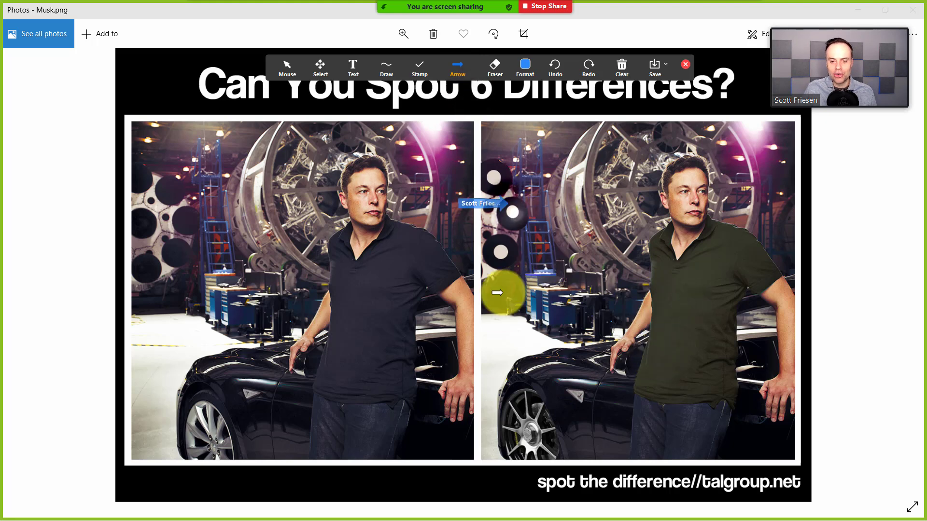
left_click(561, 391)
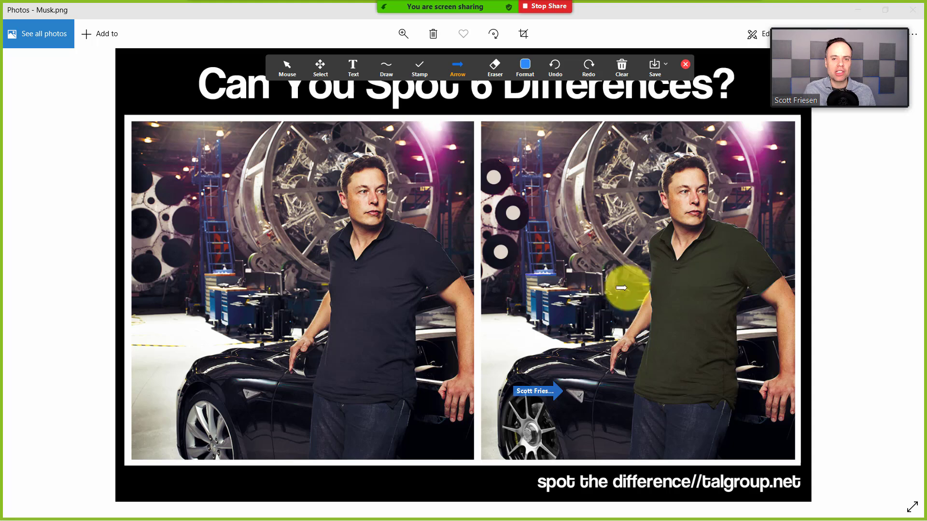
With the thick translucent freehand pen, circle the man's head in the left-hand picture and draw a check mark on the right-hand picture's shirt.
left_click(389, 69)
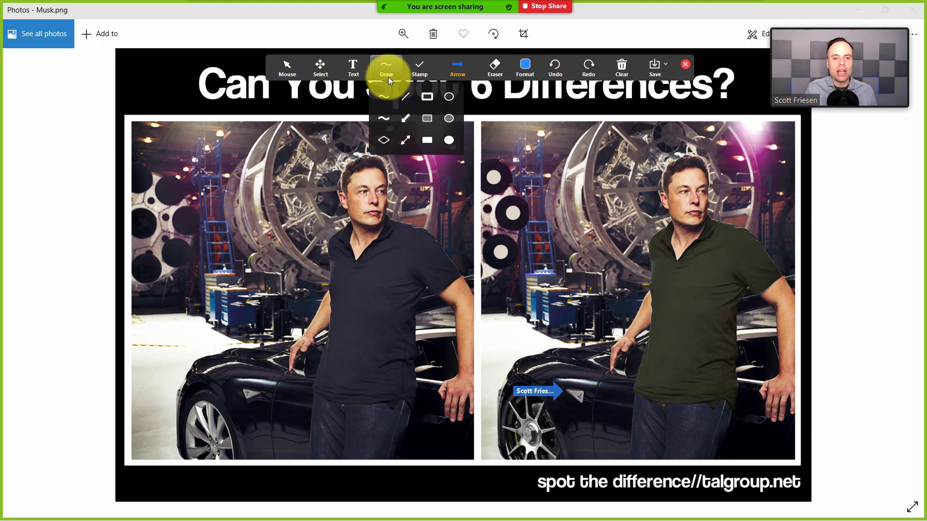
left_click(383, 116)
mouse_move(391, 156)
left_mouse_down()
mouse_move(356, 140)
mouse_move(381, 243)
mouse_move(383, 140)
left_mouse_up()
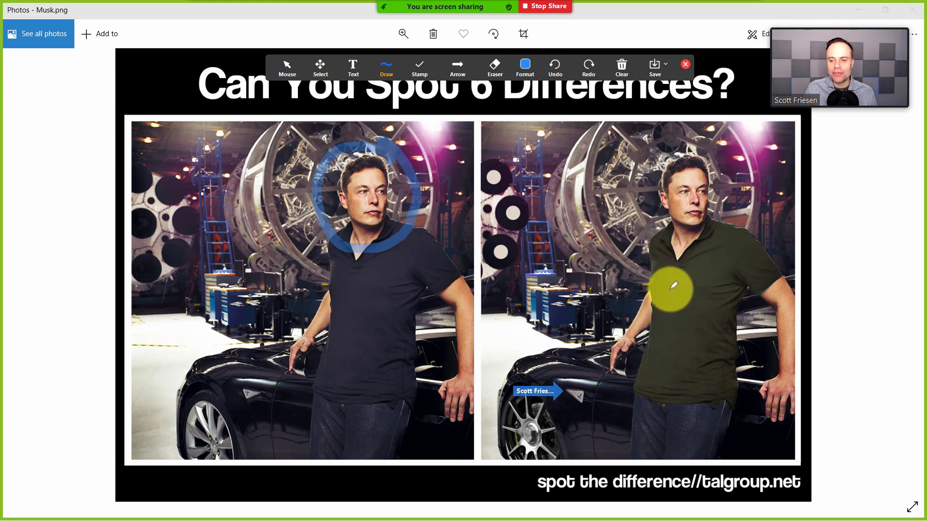
mouse_move(671, 288)
left_mouse_down()
mouse_move(689, 290)
mouse_move(705, 274)
left_mouse_up()
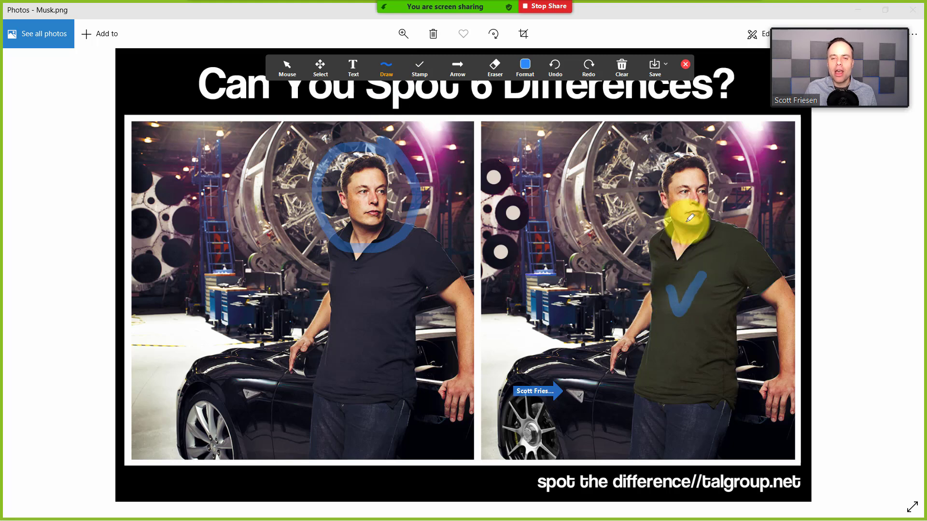
Undo the freehand circle around the man's head and the check mark on the right-hand shirt.
left_click(557, 71)
left_click(558, 70)
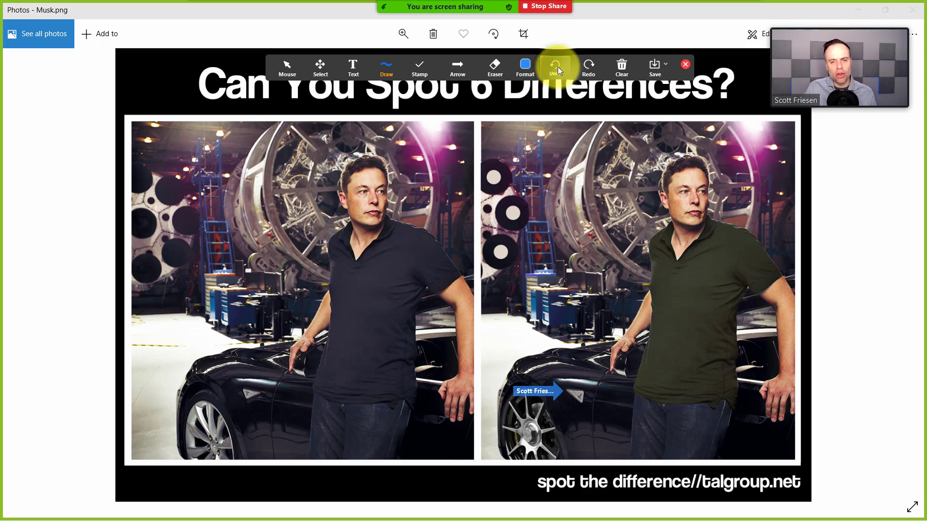
With the straight line drawing tool, draw two long diagonal lines crossing over the man's chest in the left-hand picture.
left_click(386, 67)
left_click(399, 99)
left_click_drag(300, 191, 439, 306)
mouse_move(456, 190)
left_mouse_down()
mouse_move(348, 279)
mouse_move(307, 362)
left_mouse_up()
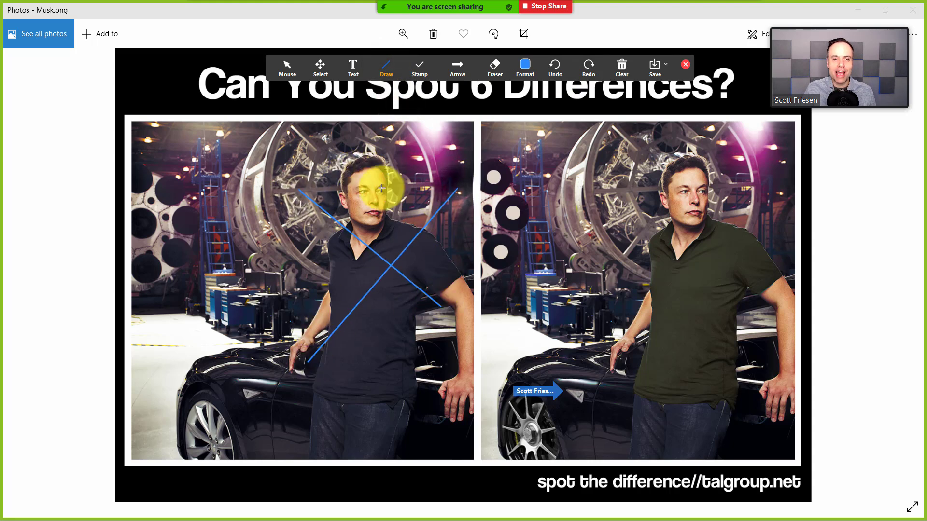
Erase both crossing lines from the left-hand picture with the Eraser.
left_click(494, 68)
left_click(449, 198)
left_click(379, 253)
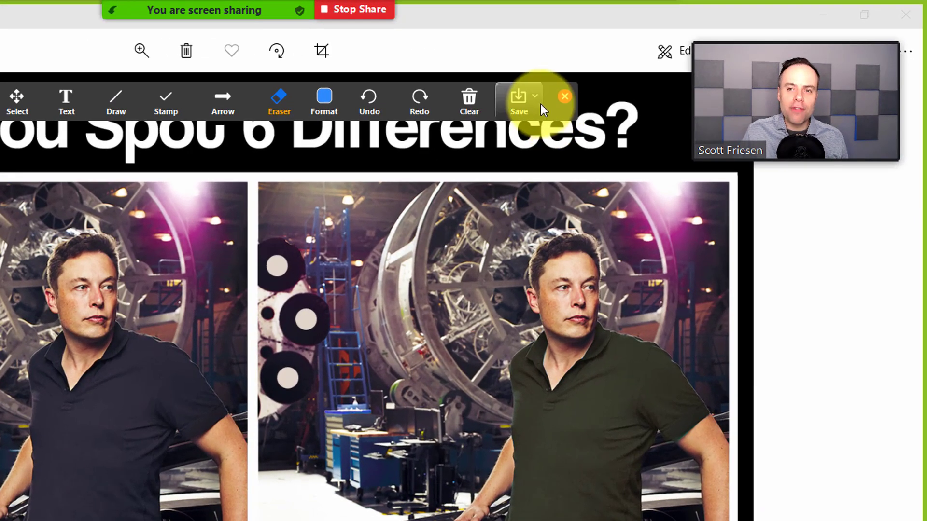
Review the choices for clearing drawings and the file formats offered for saving the annotations.
left_click(626, 70)
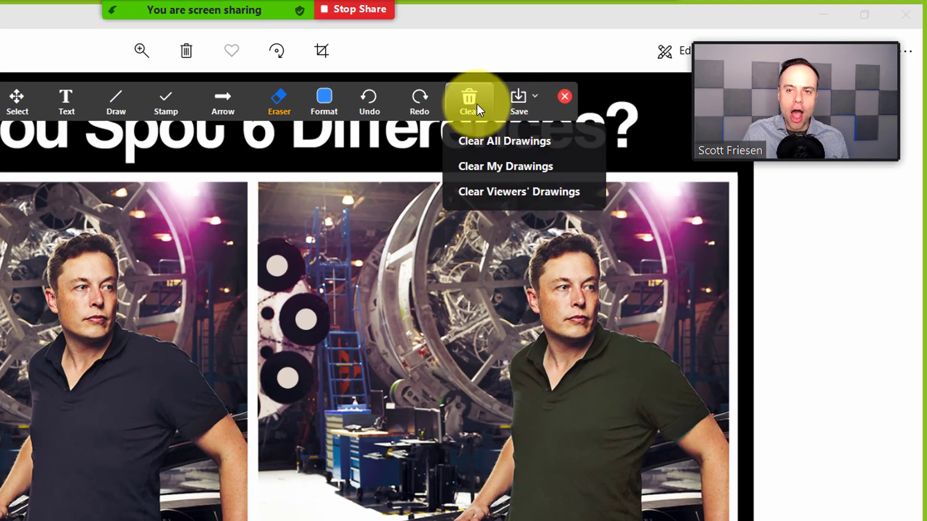
left_click(467, 105)
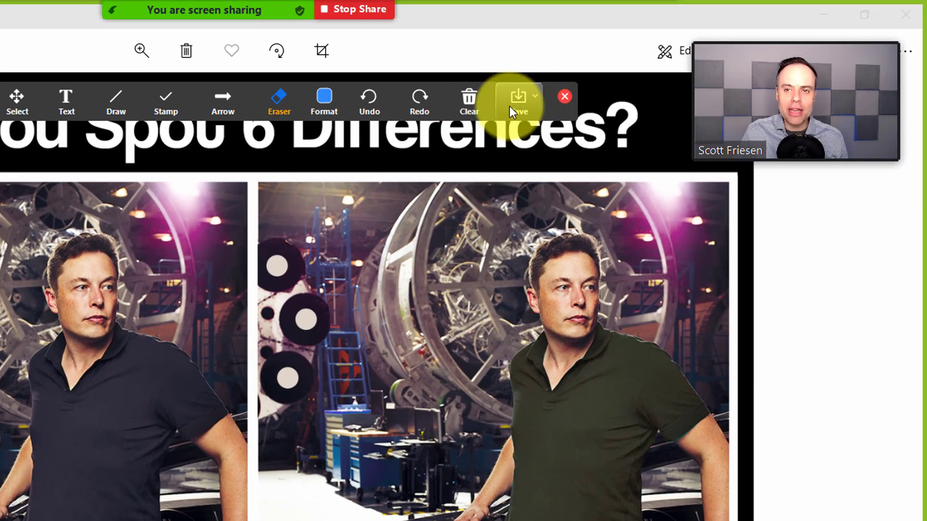
left_click(536, 94)
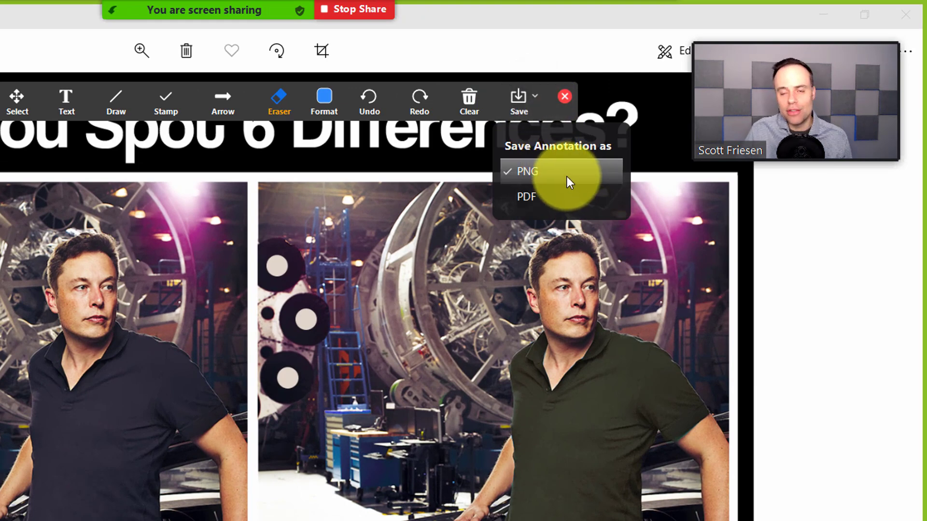